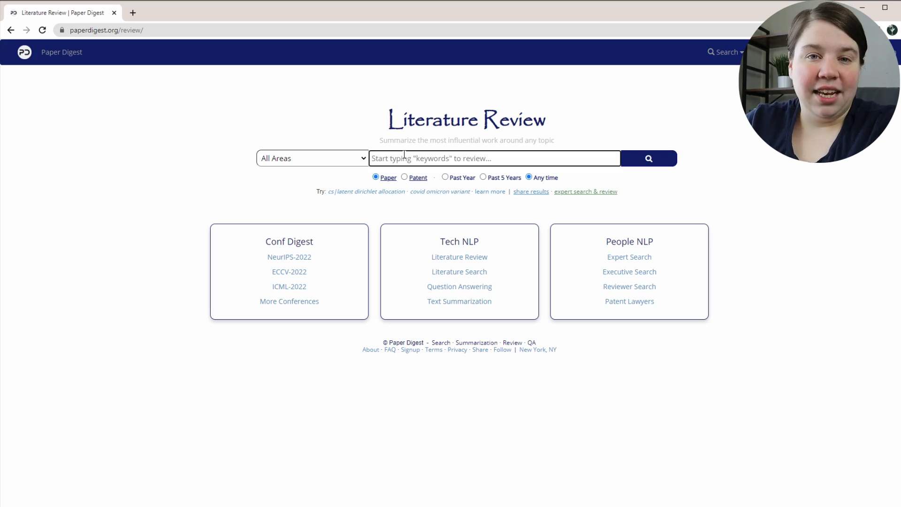
Search 'Steroid and Ion Mobility' with All Areas and Any time to generate the literature review.
text(Stero)
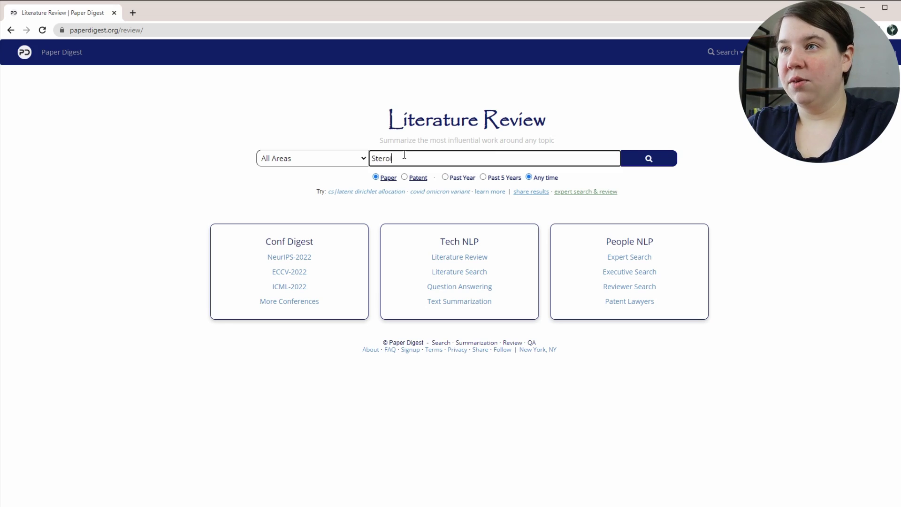
text(id and Ion Mobility)
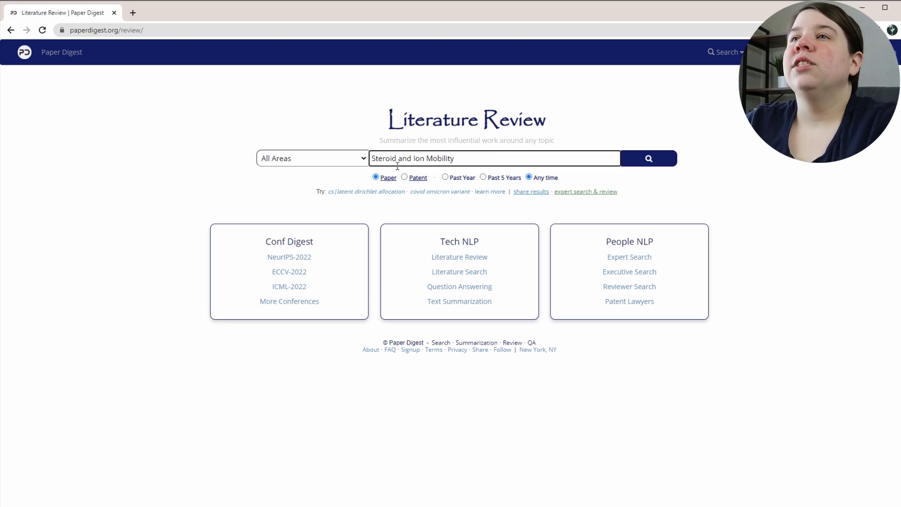
click(339, 164)
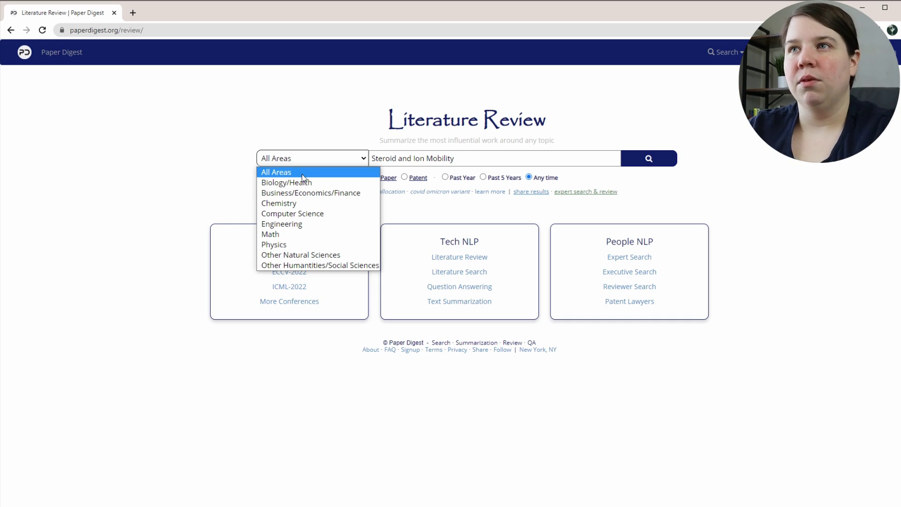
click(302, 173)
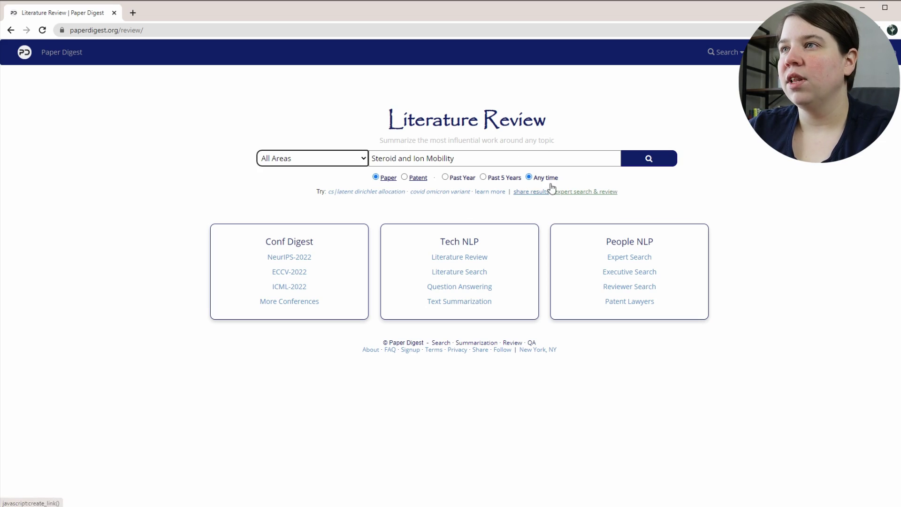
click(652, 160)
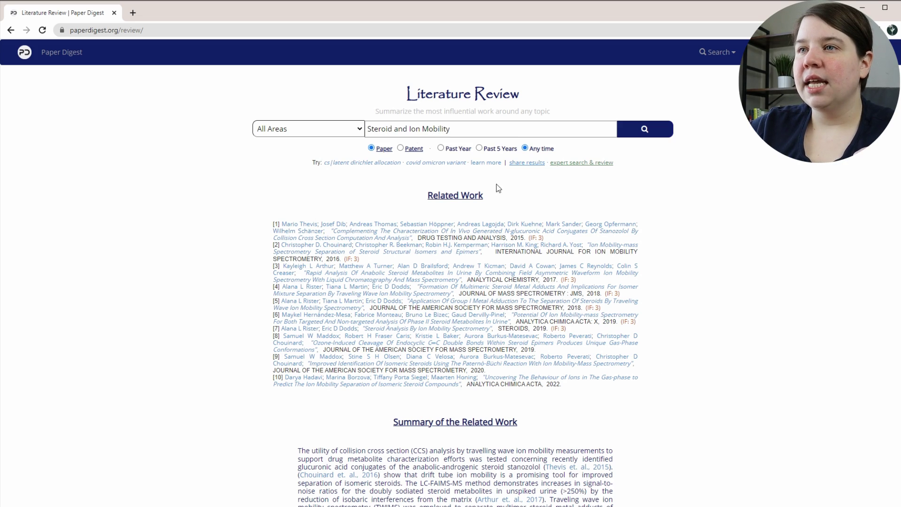
scroll(239, 352, down, 5)
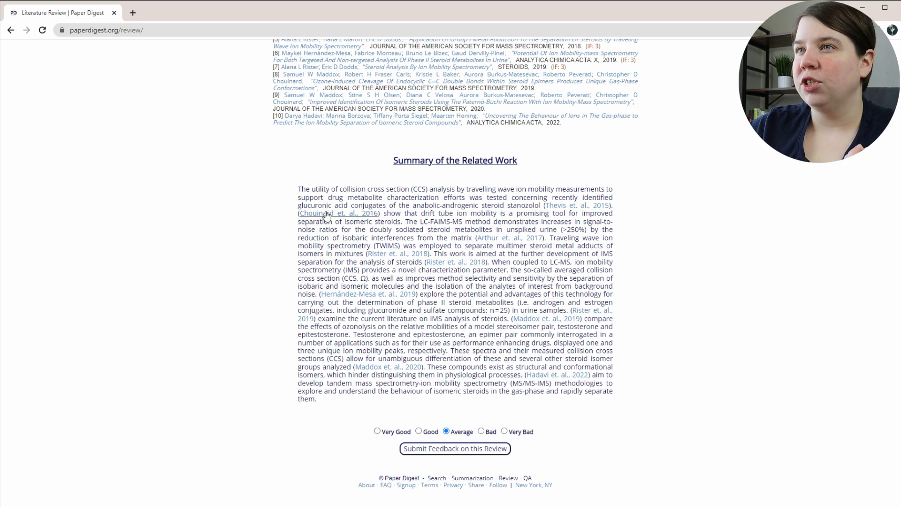
drag(302, 207, 390, 207)
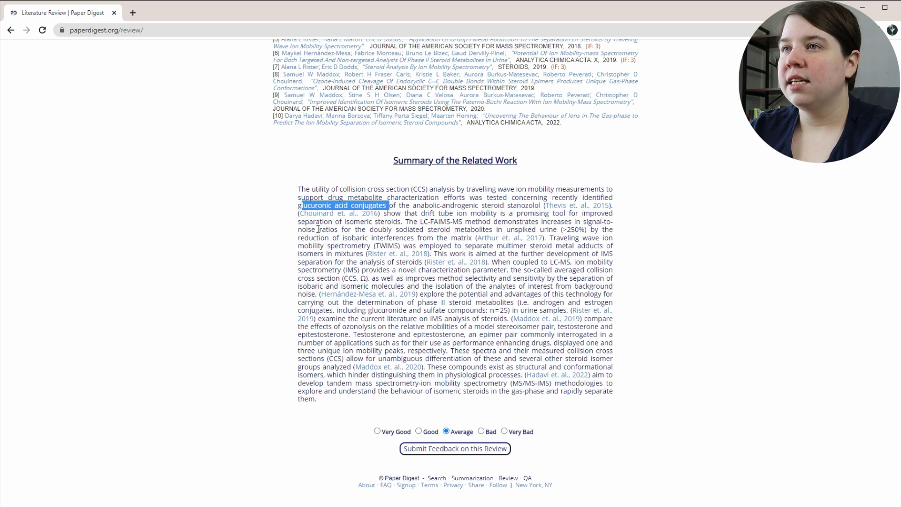
drag(392, 214, 467, 238)
click(416, 225)
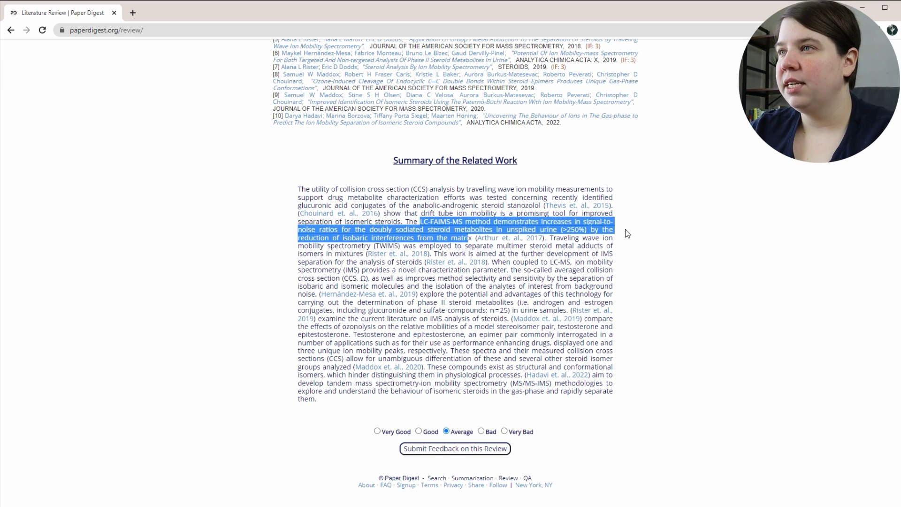
click(420, 243)
drag(438, 244, 349, 254)
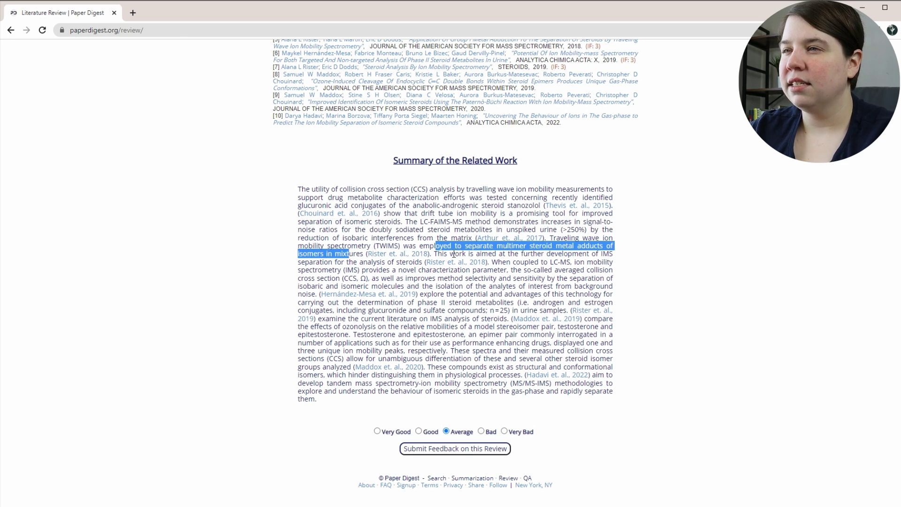
drag(454, 254, 399, 262)
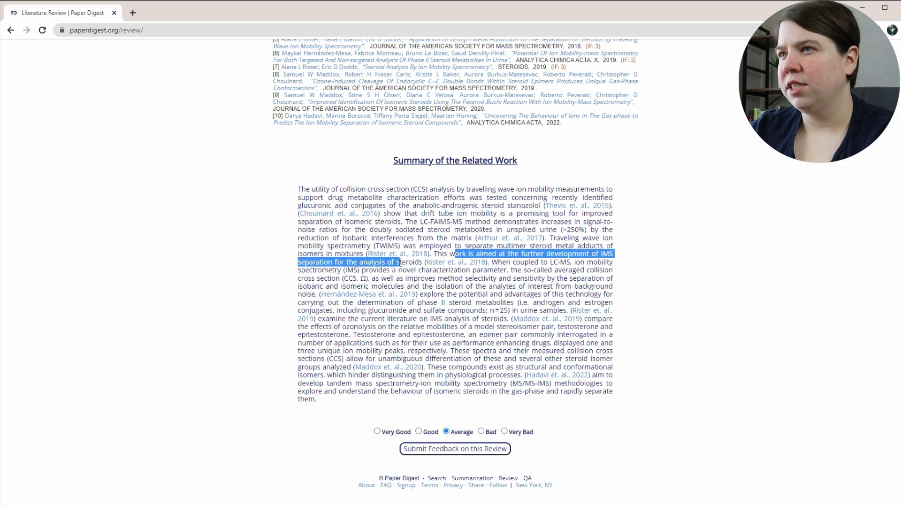
click(453, 271)
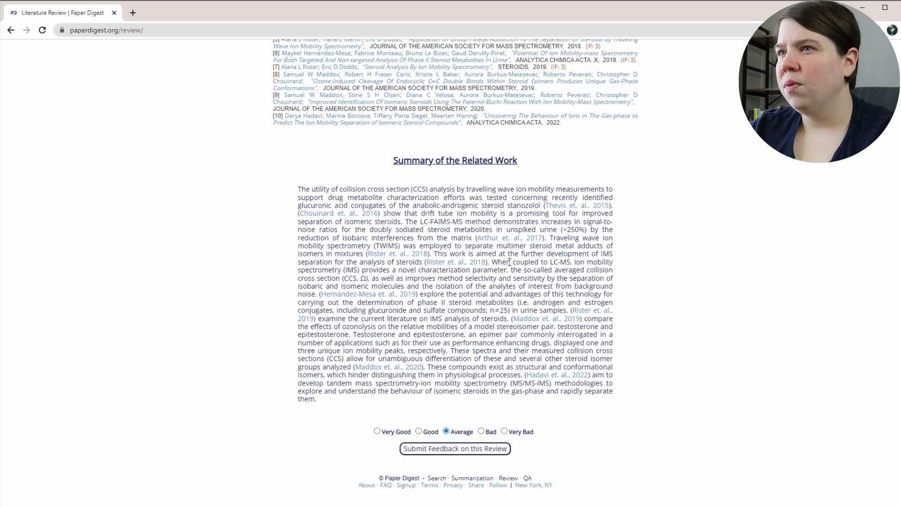
drag(509, 261, 417, 294)
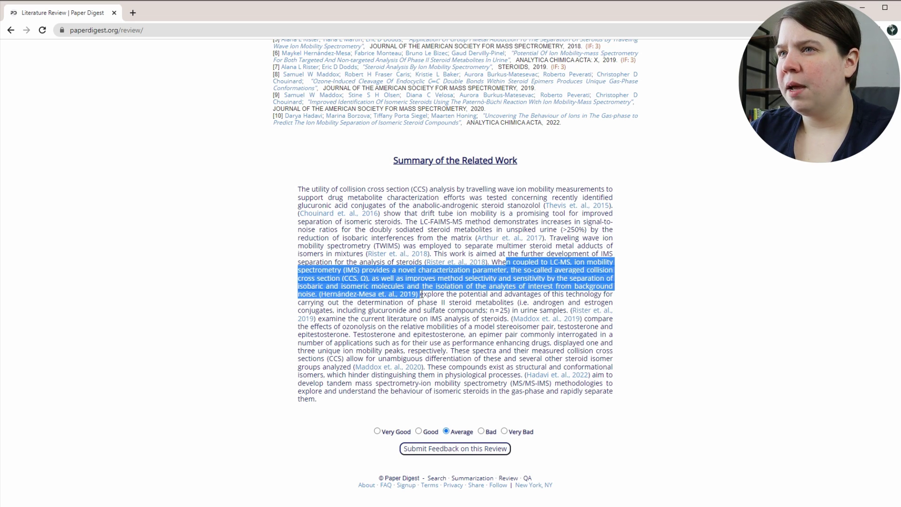
drag(421, 294, 557, 271)
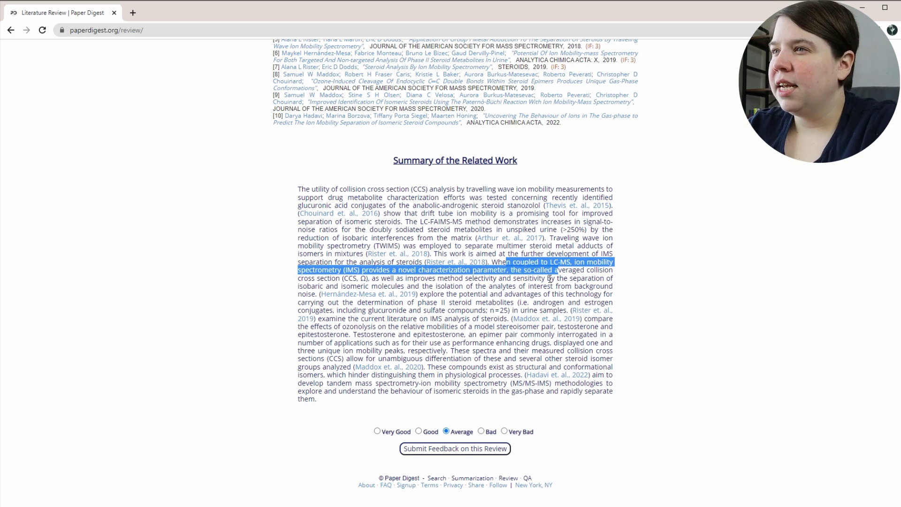
drag(445, 294, 459, 303)
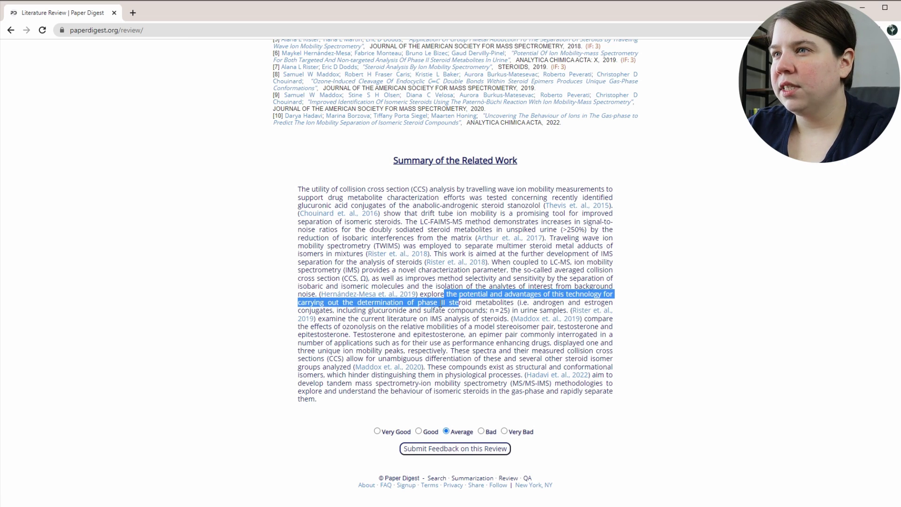
click(446, 295)
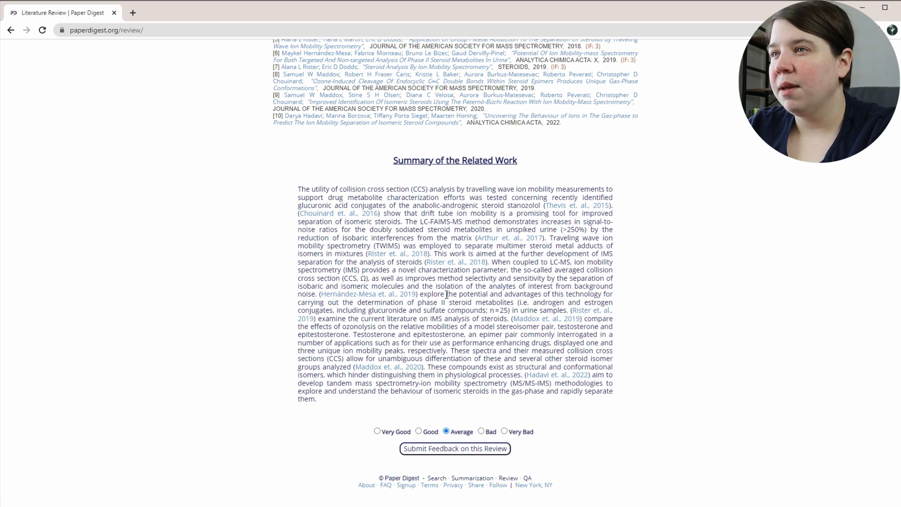
drag(446, 294, 512, 304)
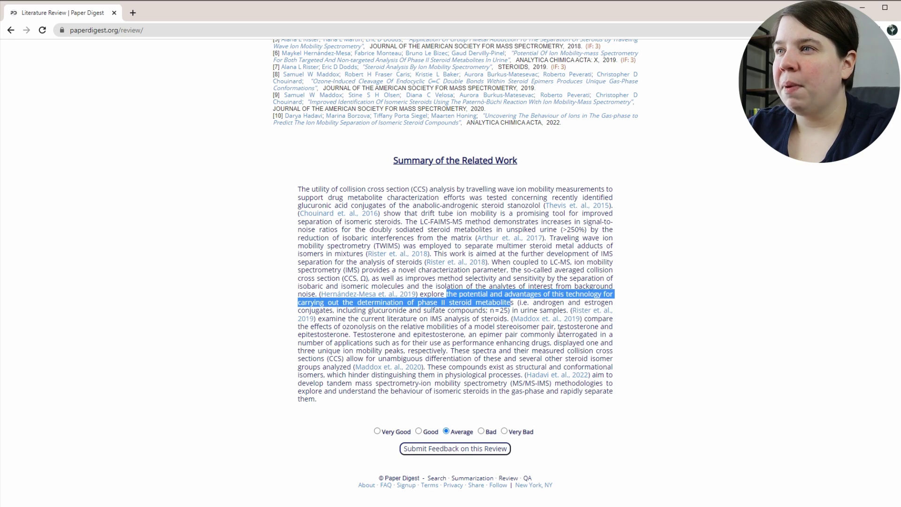
click(575, 316)
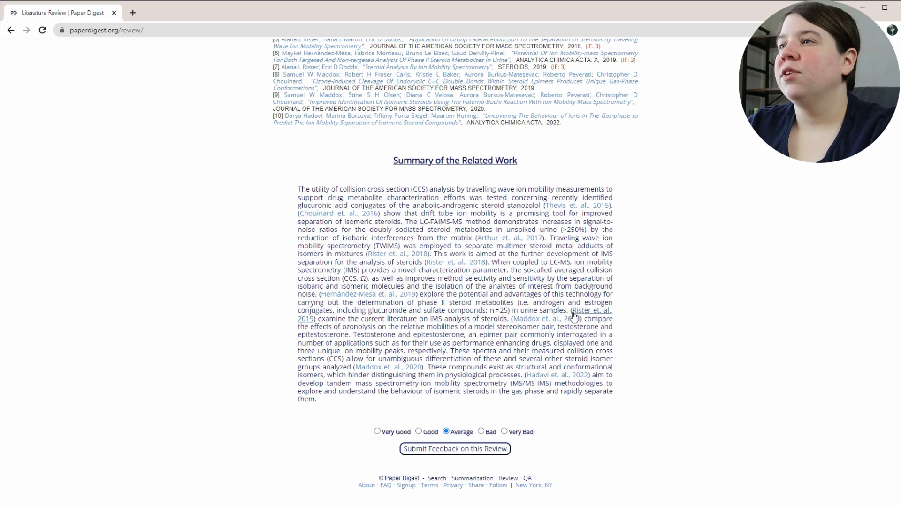
drag(330, 319, 499, 319)
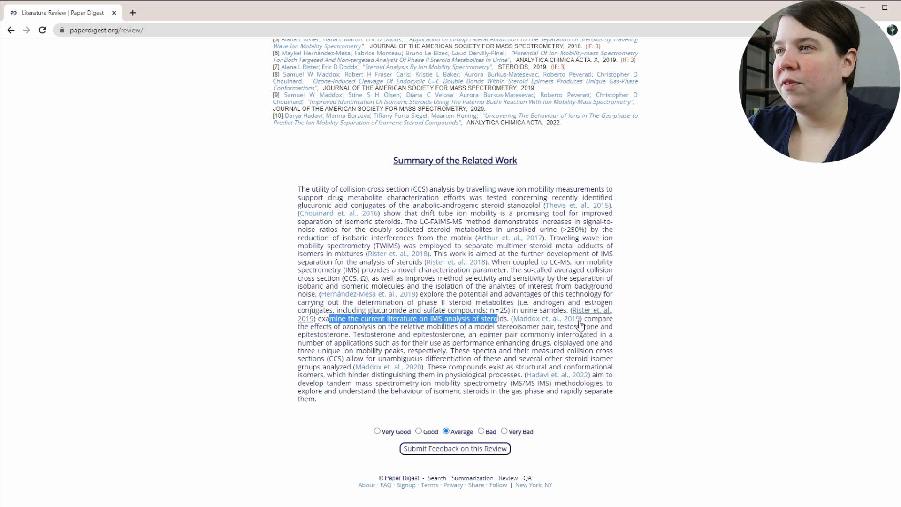
scroll(384, 186, up, 1)
scroll(384, 186, up, 1)
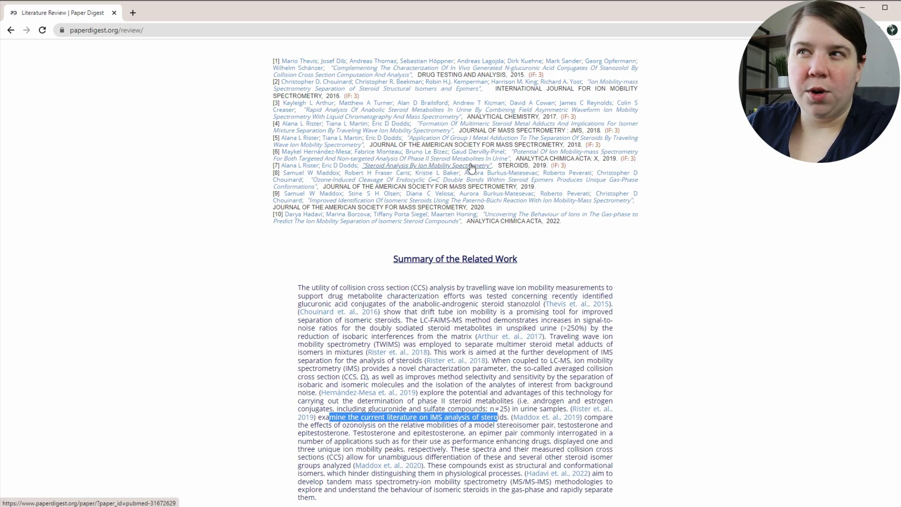
scroll(625, 254, down, 3)
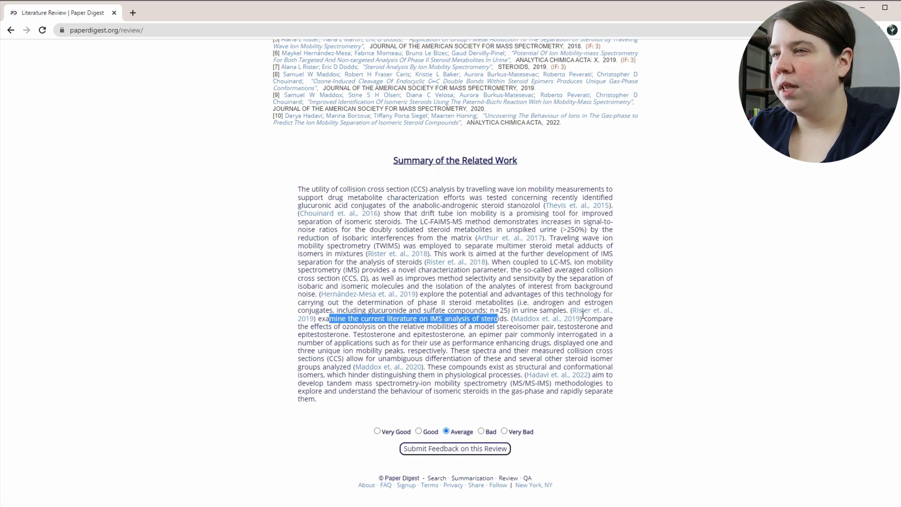
drag(353, 334, 451, 368)
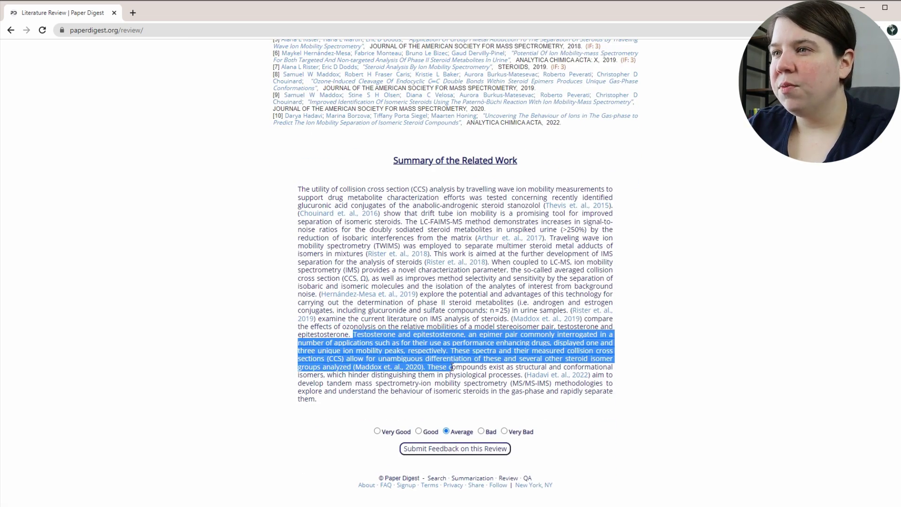
click(446, 313)
scroll(450, 313, up, 4)
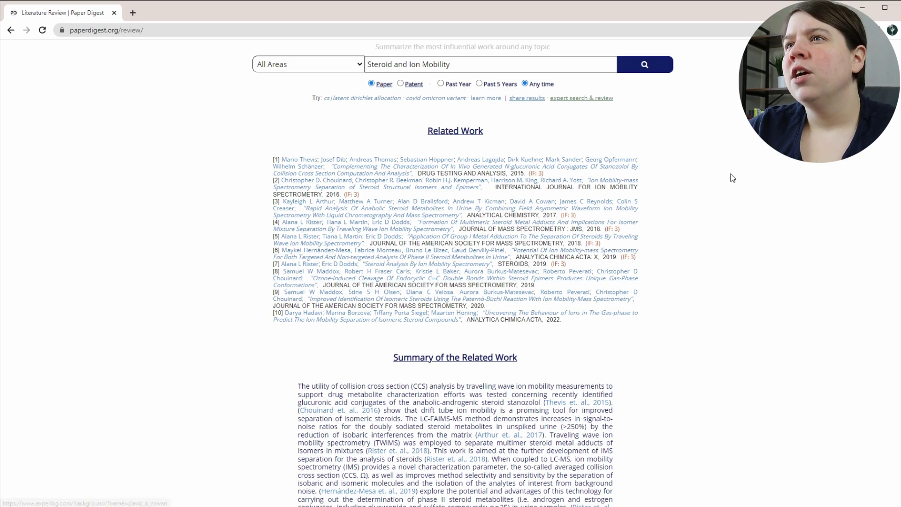
scroll(670, 280, down, 4)
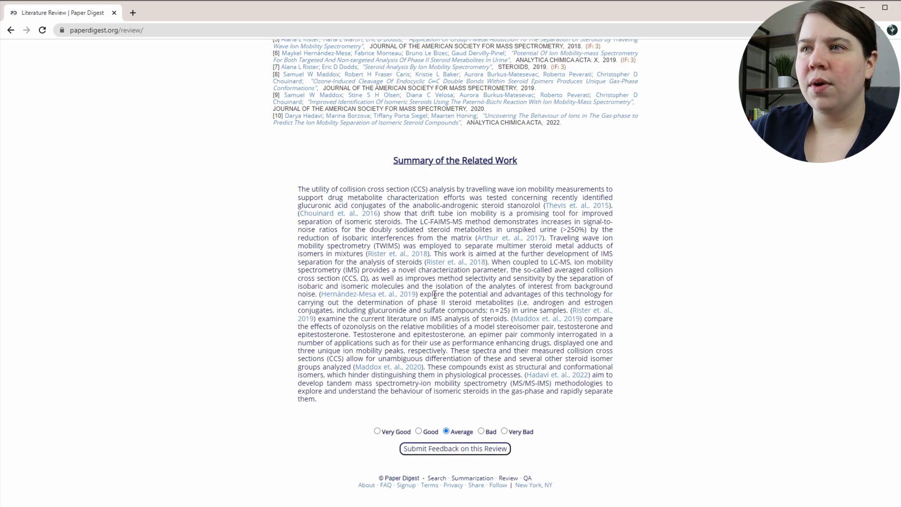
drag(433, 294, 461, 303)
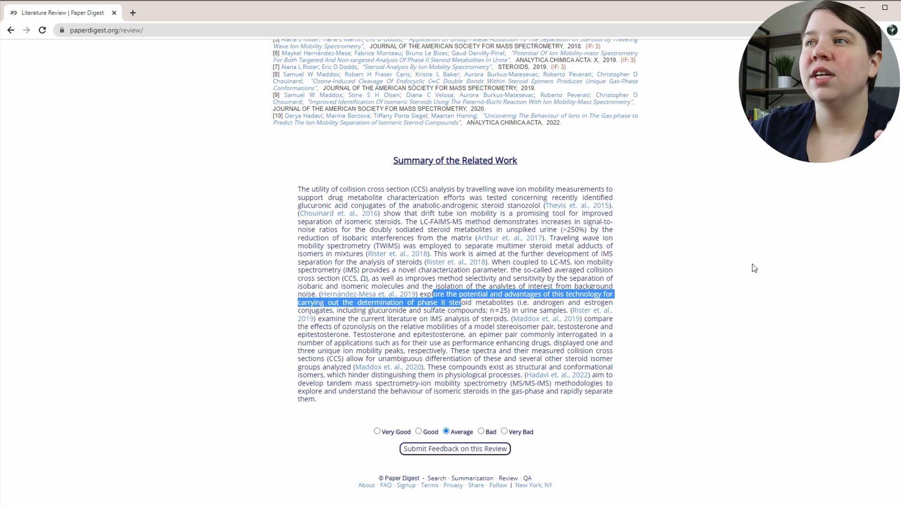
scroll(753, 264, up, 5)
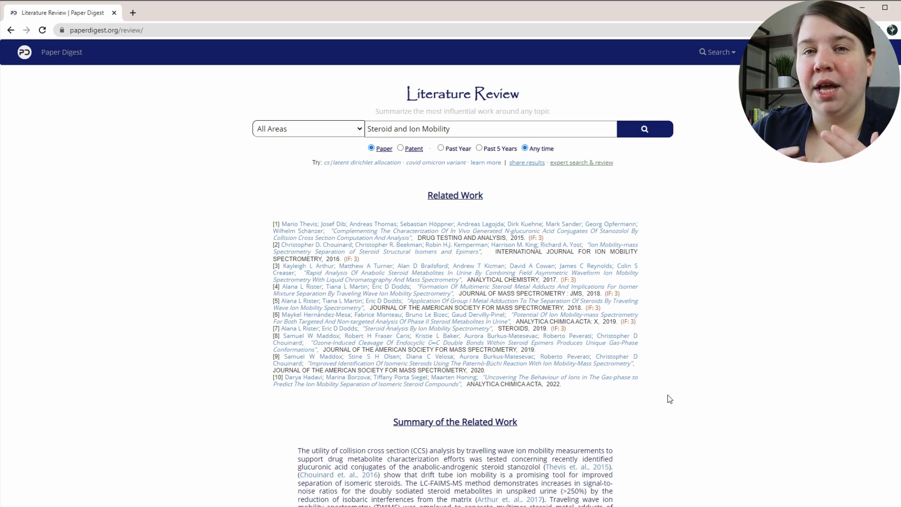
Rerun the 'Steroid and Ion Mobility' review with the Past 5 Years filter and scroll the results.
click(479, 148)
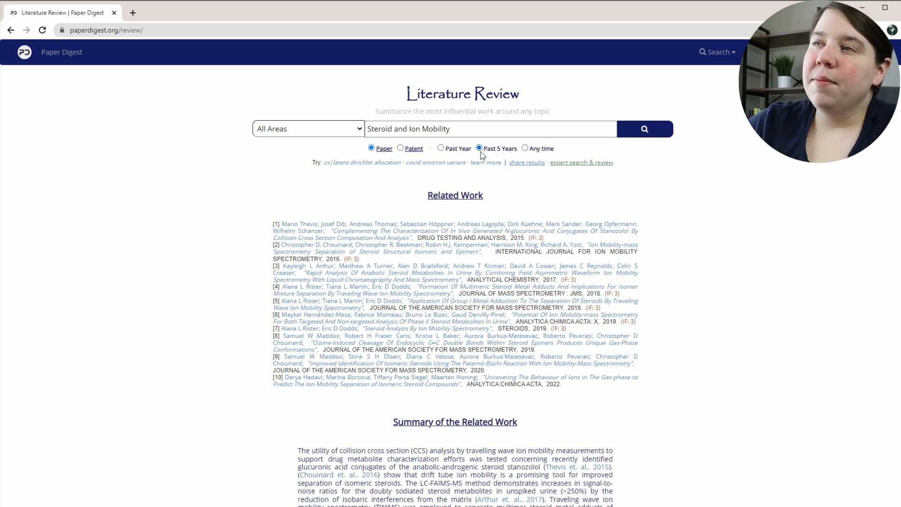
click(648, 133)
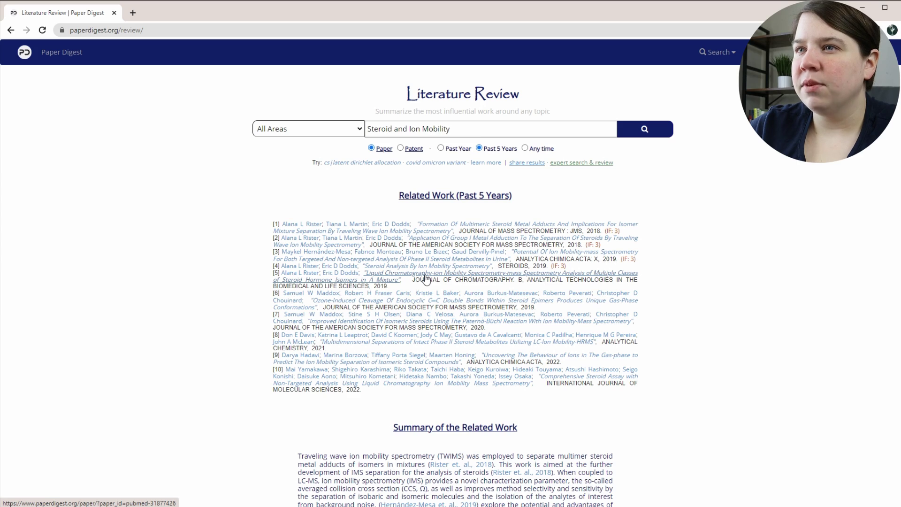
scroll(429, 275, down, 6)
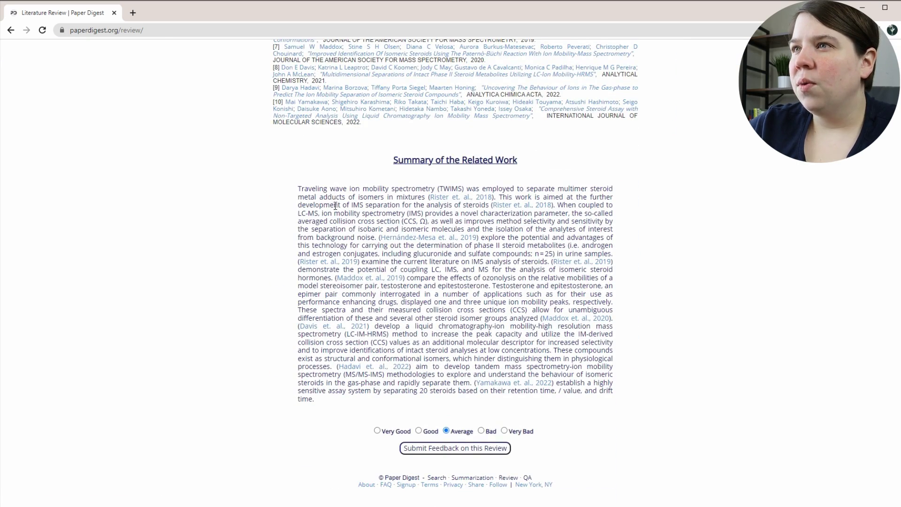
drag(628, 243, 470, 312)
click(453, 252)
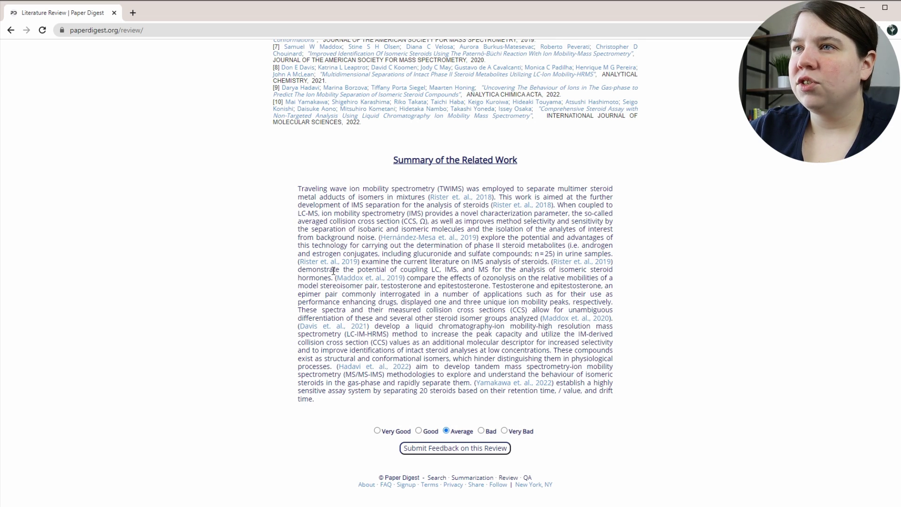
drag(333, 271, 594, 271)
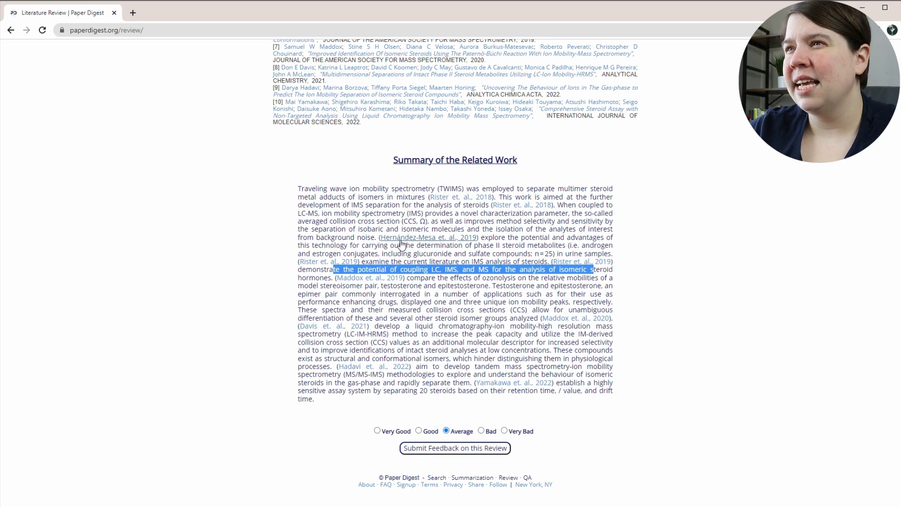
click(390, 262)
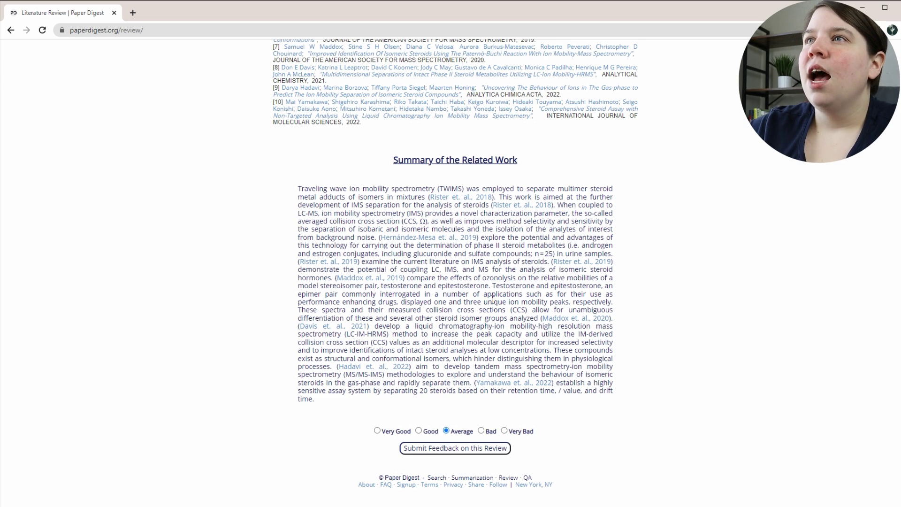
scroll(346, 251, up, 2)
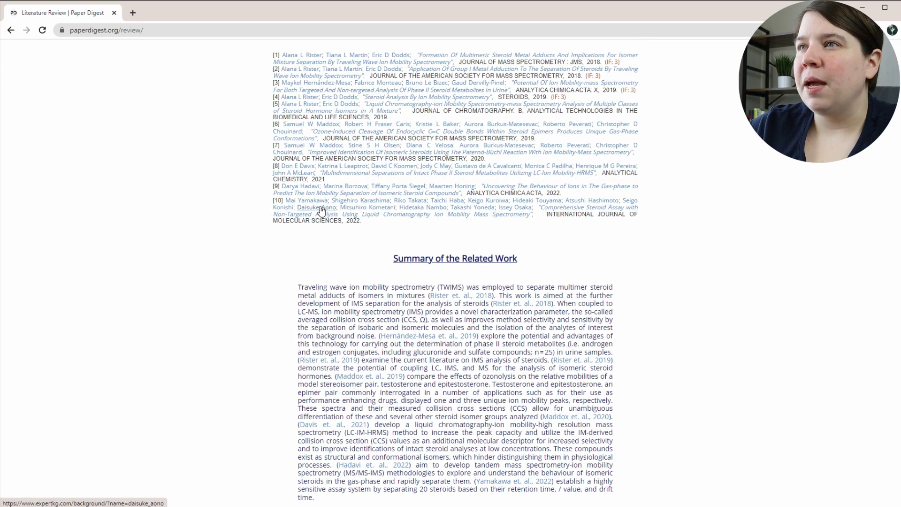